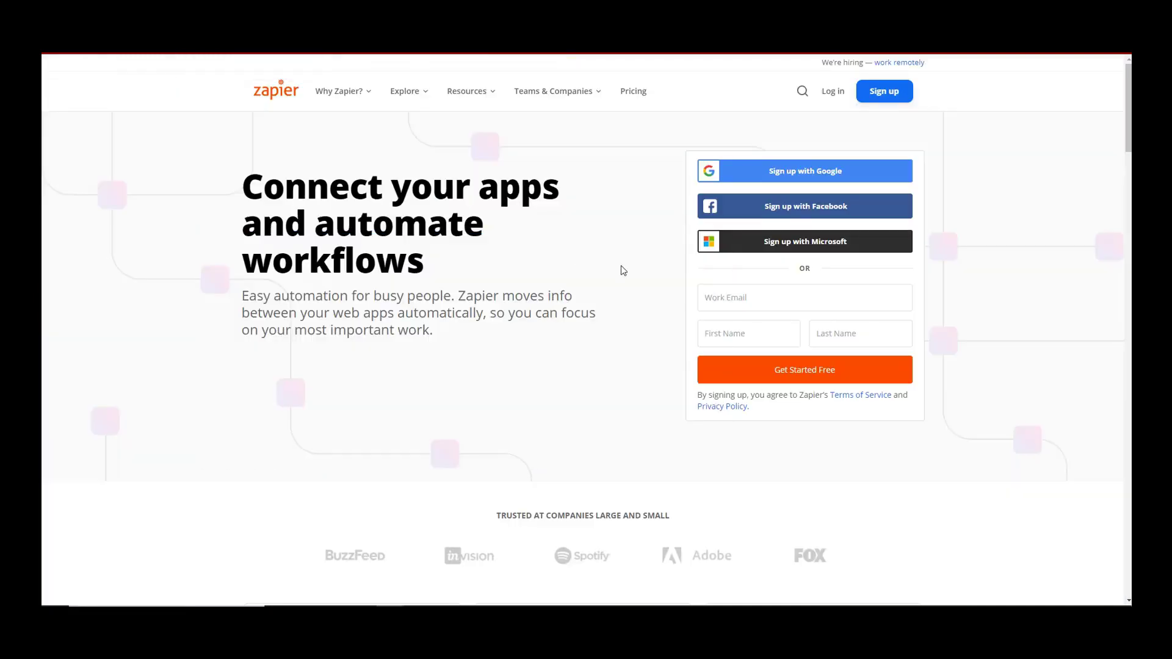
Search the Zapier homepage's app list for "paypal"
scroll(642, 291, "down", 15)
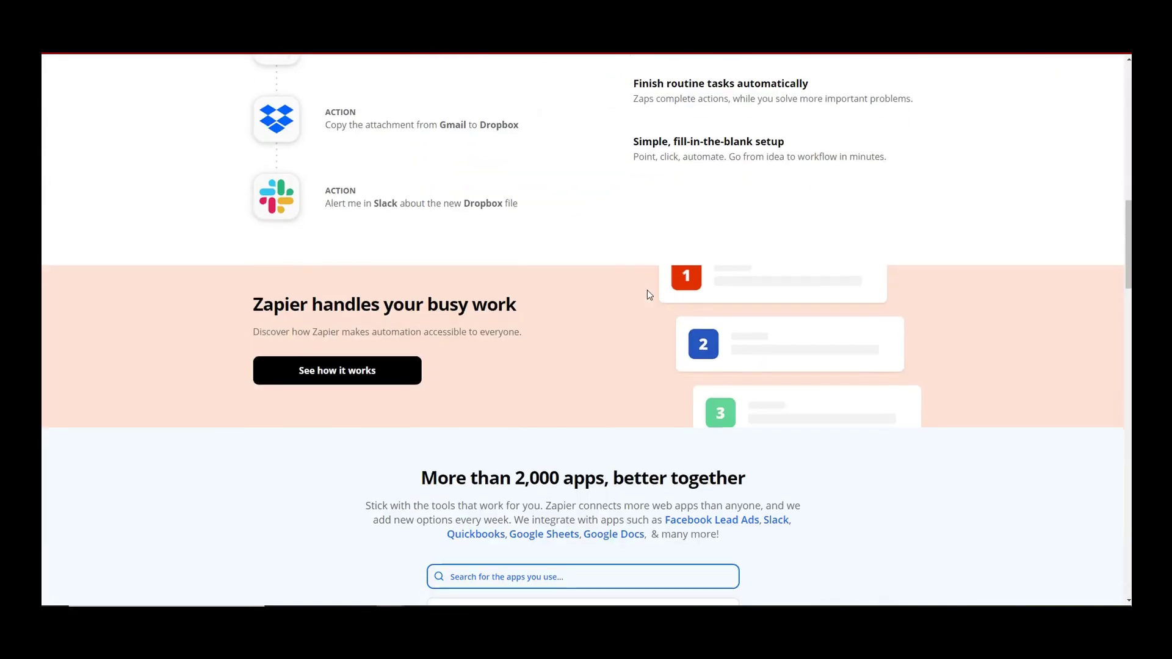
scroll(665, 308, "down", 2)
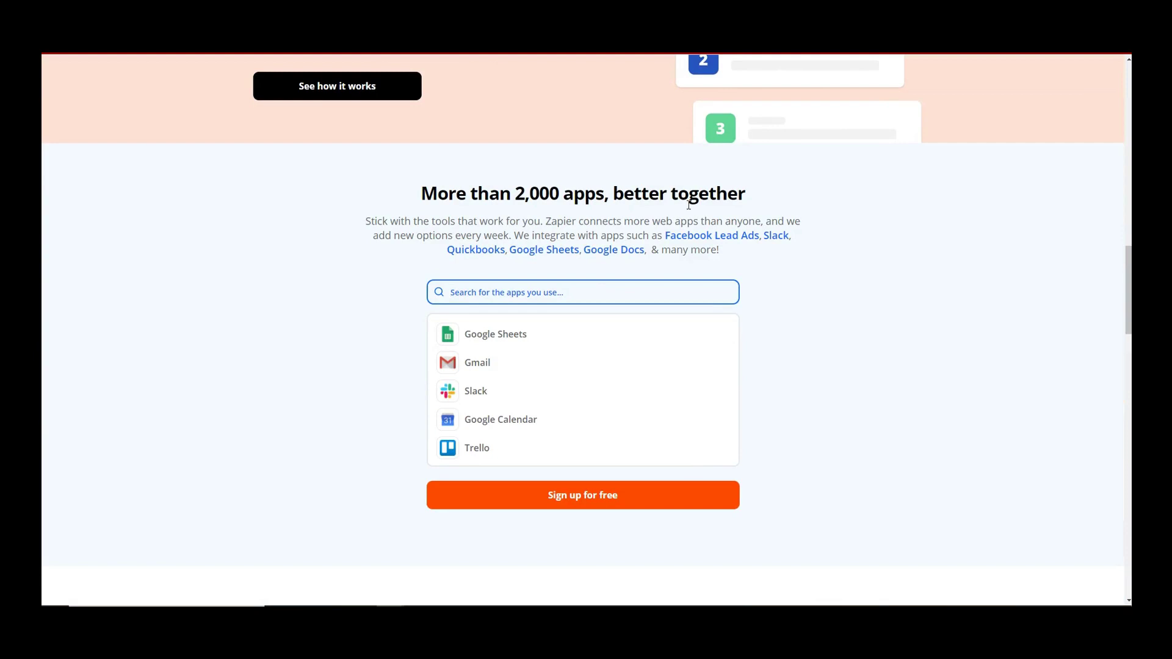
scroll(435, 217, "up", 2)
scroll(330, 188, "down", 3)
scroll(584, 275, "down", 1)
scroll(622, 283, "up", 2)
scroll(756, 322, "down", 1)
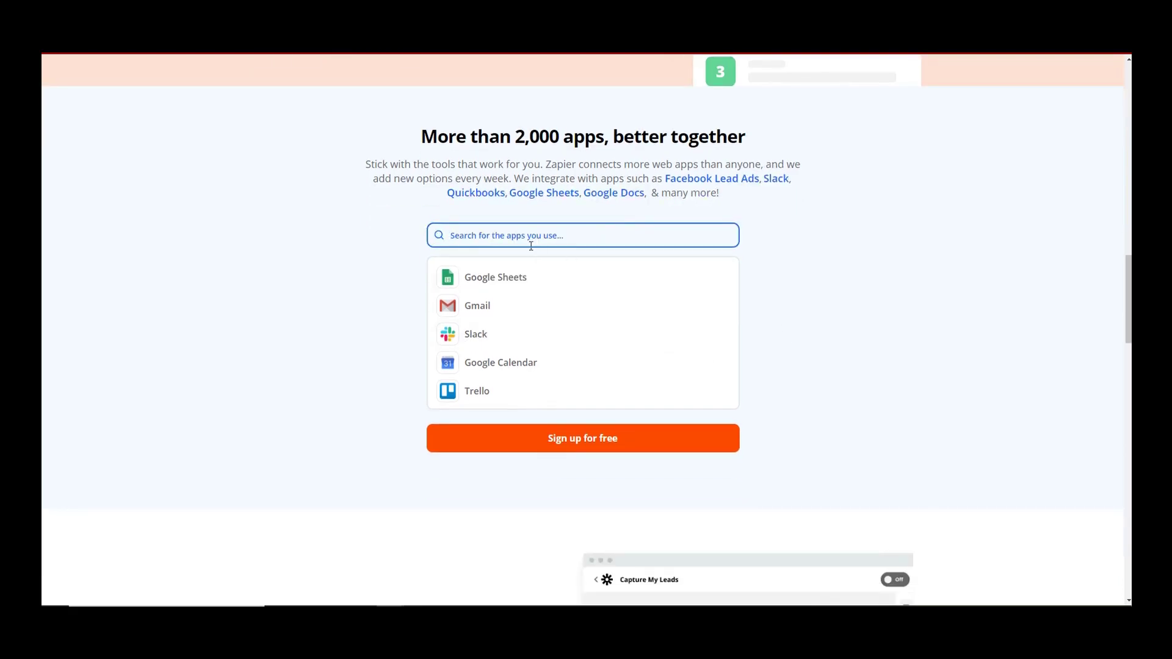
type("paypal")
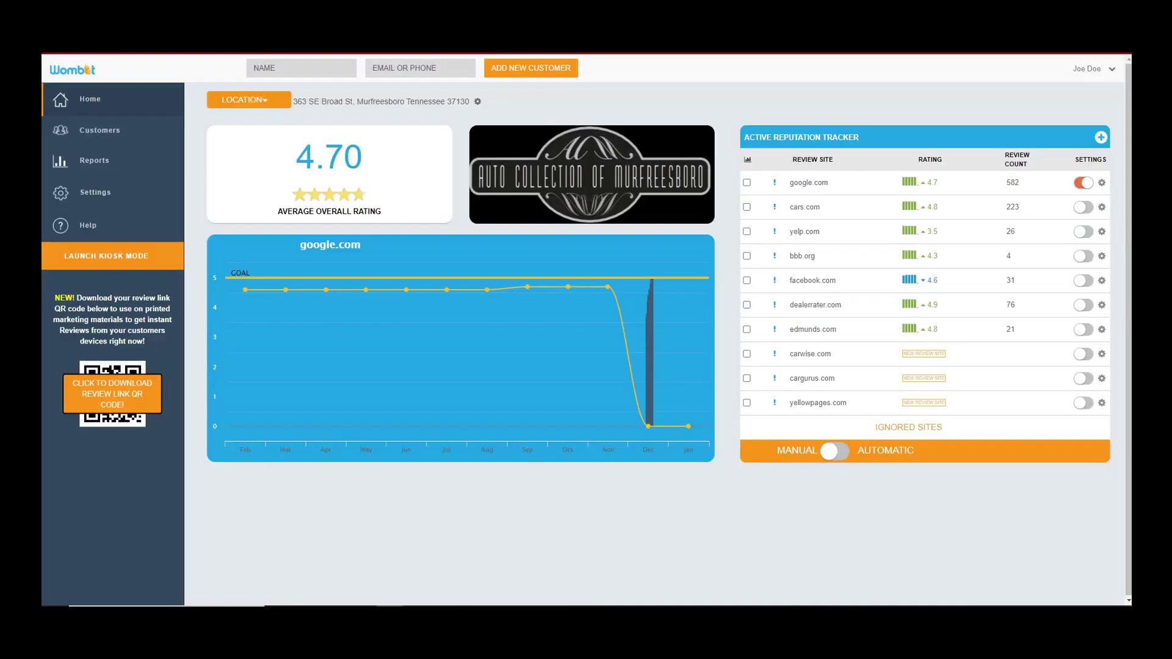
Switch to the Wombot dashboard, open the Zapier integration settings with the API key, and dismiss the voice assistant popup
left_click(120, 201)
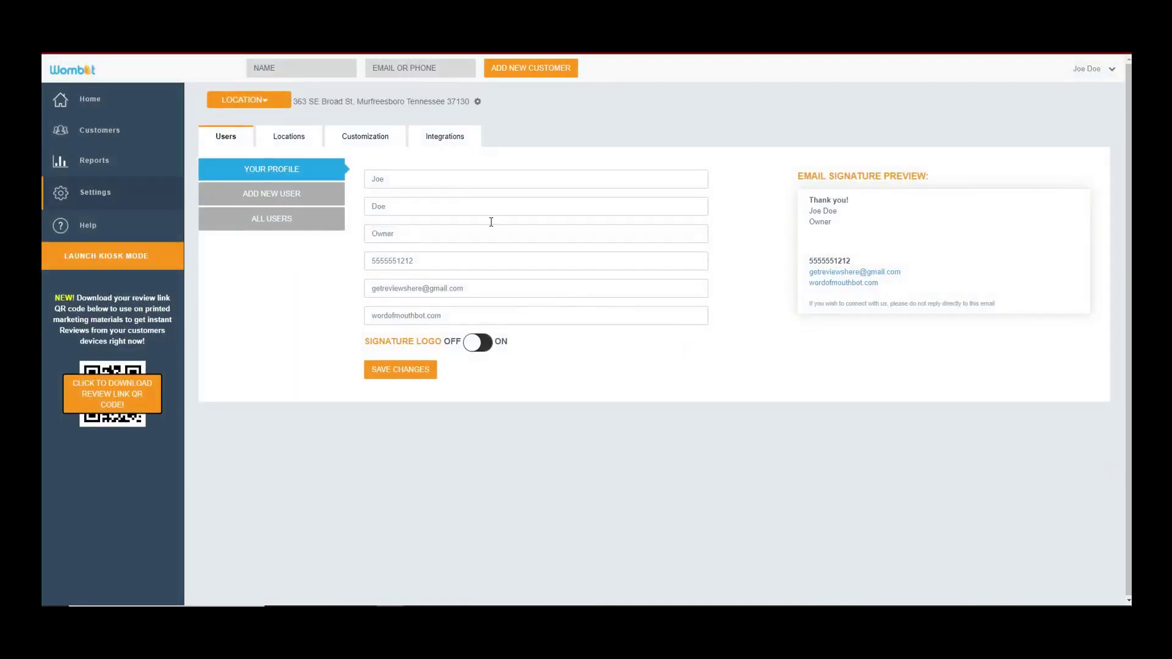
left_click(433, 145)
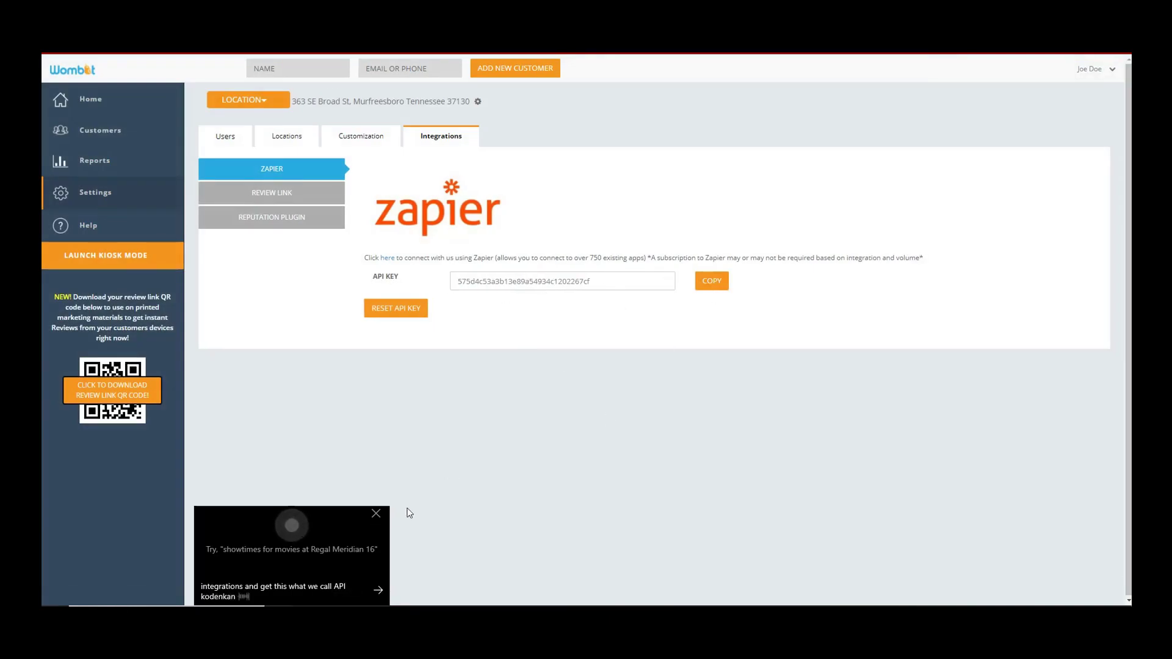
left_click(377, 519)
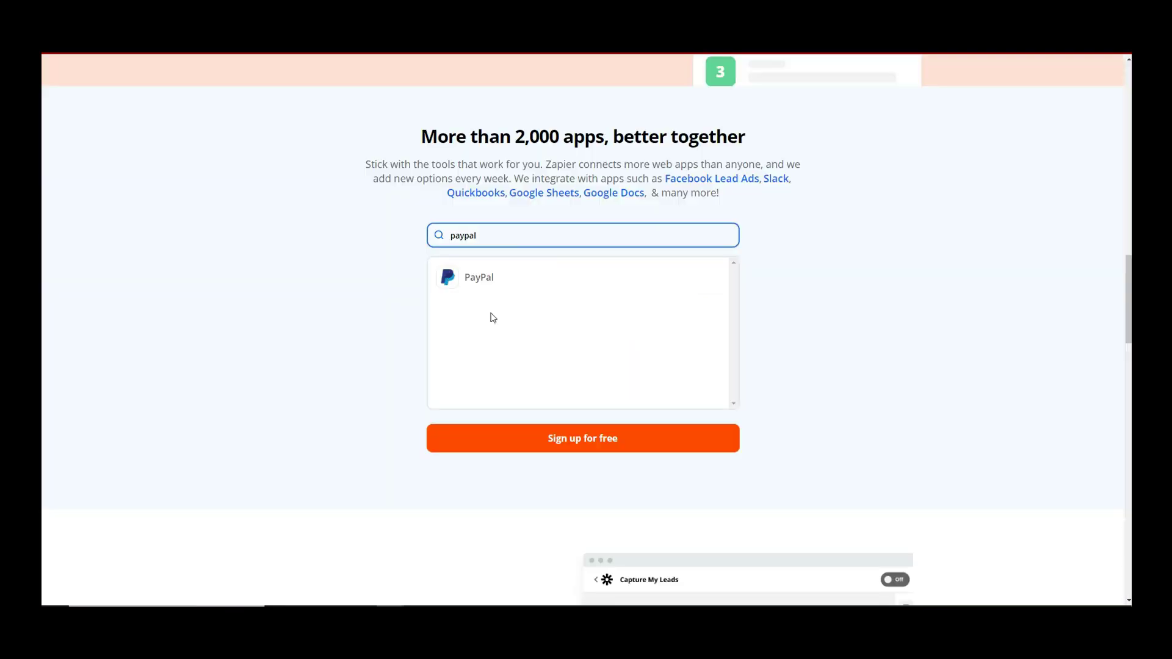
Switch back to the Zapier page and replace the app search term with "quick"
left_click_drag(502, 236, 436, 241)
left_click(436, 241)
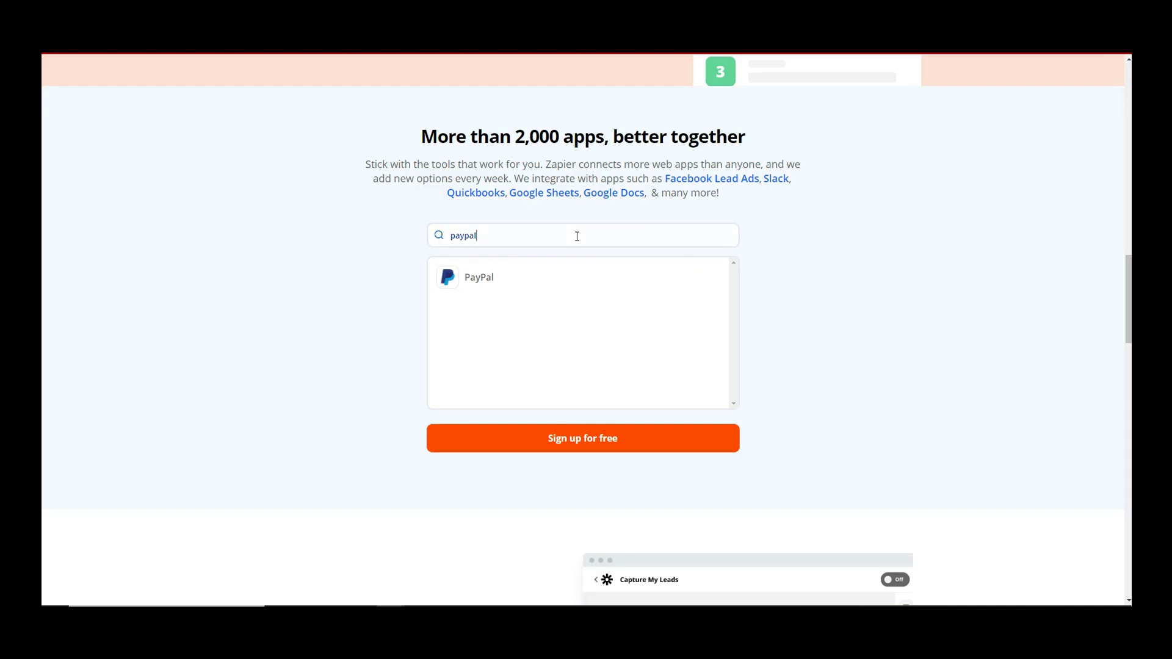
left_click_drag(576, 235, 454, 255)
type("quick")
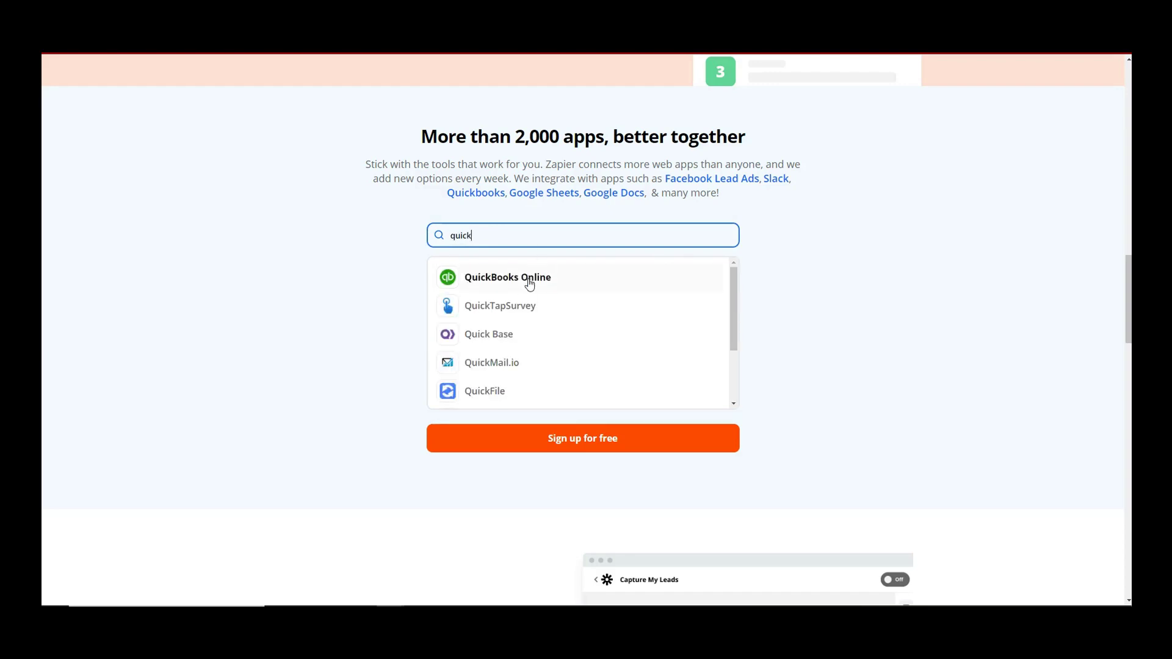
Search the Zapier app list for "stripe" in place of the current term
left_click_drag(491, 238, 443, 251)
type("a")
key("BackSpace")
type("stri")
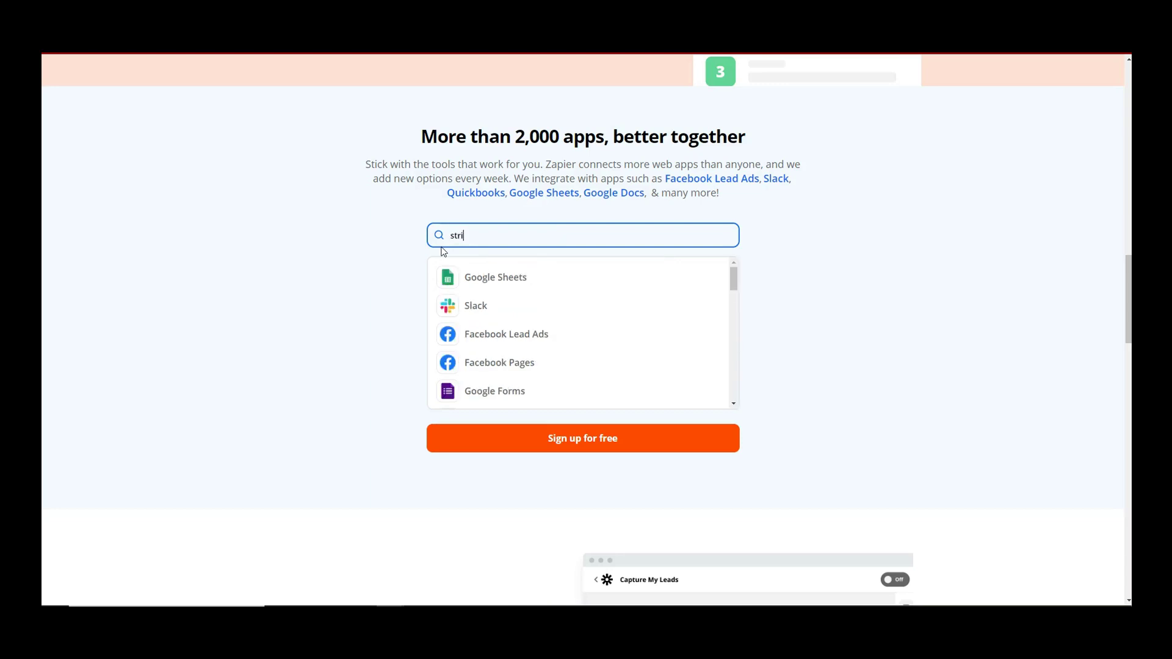
type("pe")
left_click_drag(510, 236, 435, 258)
left_click(434, 255)
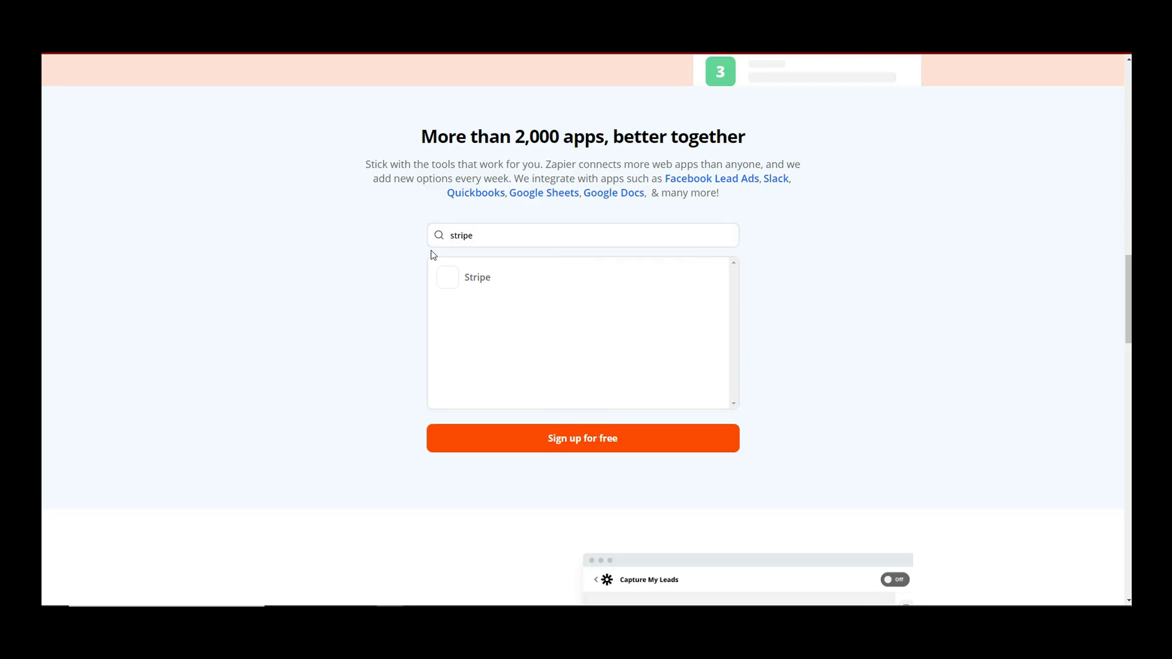
Clear the app search and look up "square" in the Zapier app list
left_click(479, 231)
key("BackSpace")
key("BackSpace")
key("BackSpace")
key("BackSpace")
key("BackSpace")
key("BackSpace")
type("s")
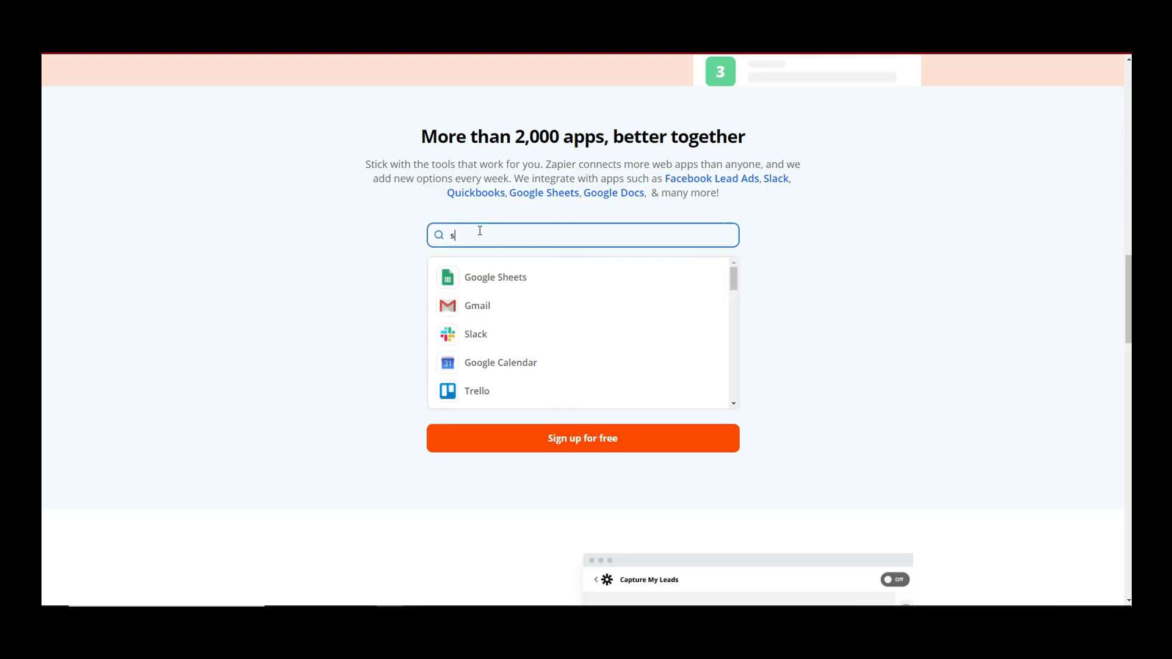
type("quare")
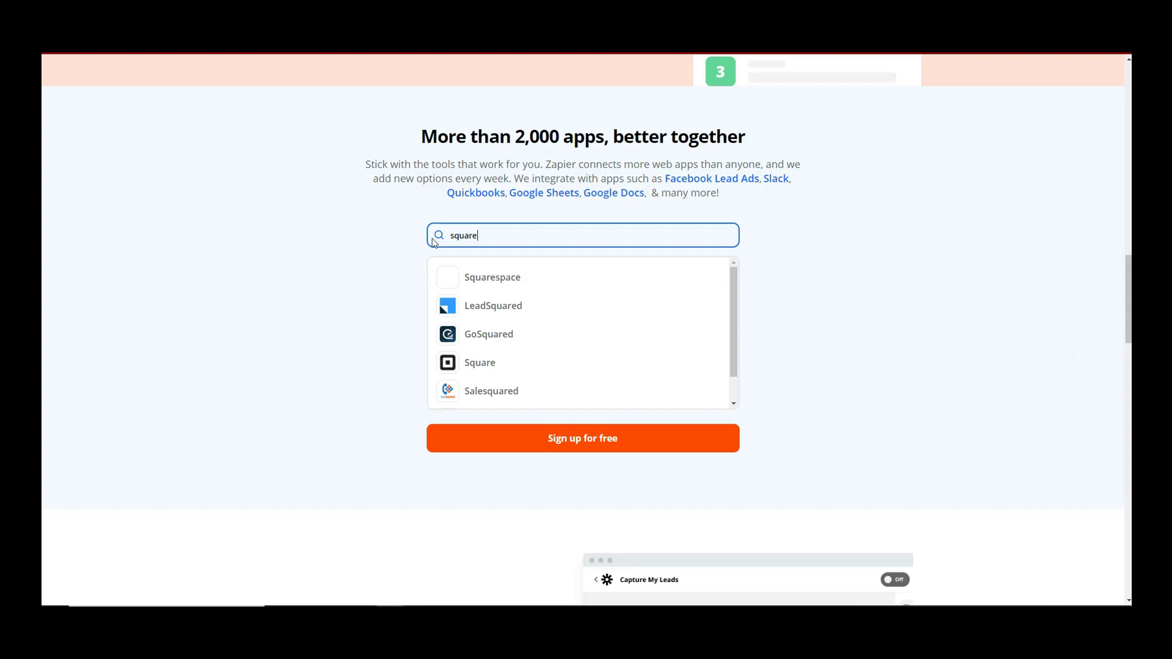
scroll(492, 262, "up", 1)
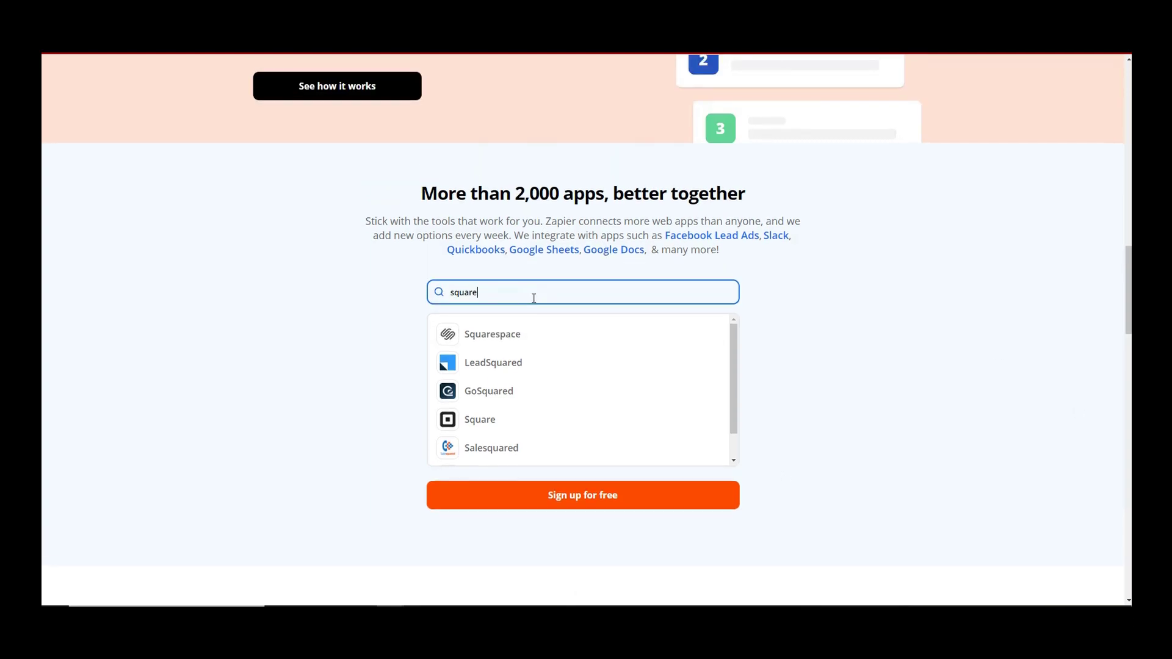
scroll(617, 338, "down", 1)
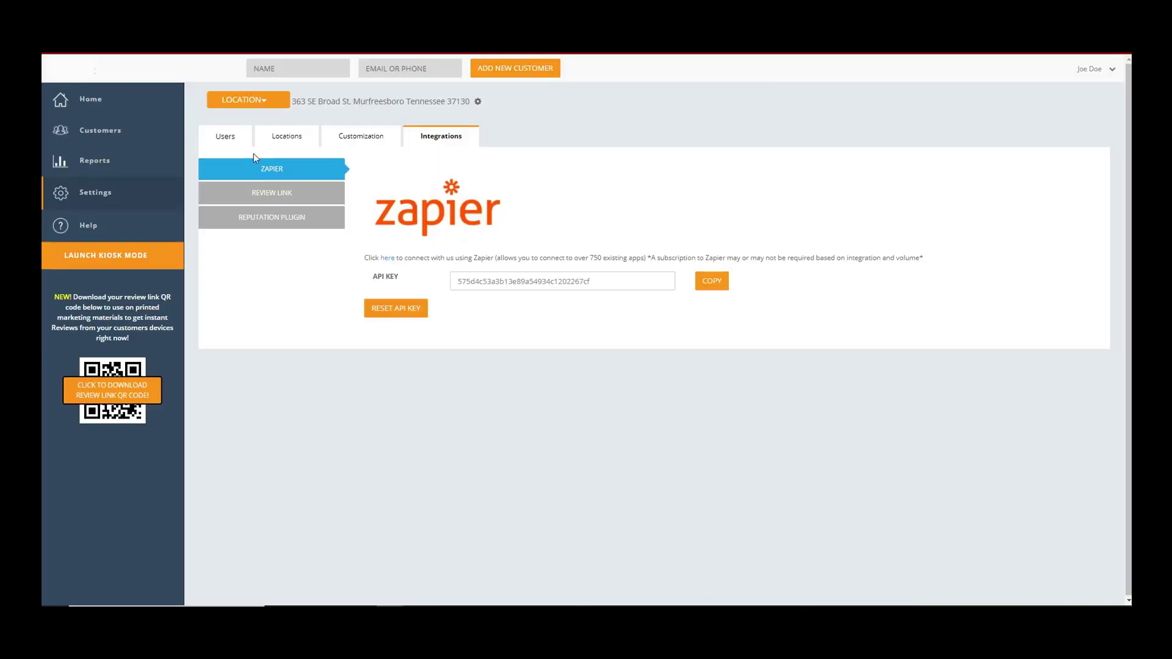
Return to Wombot's home dashboard, then rate the experience 5 (Best) on the rating request page and select five stars in the Google review form
left_click(105, 110)
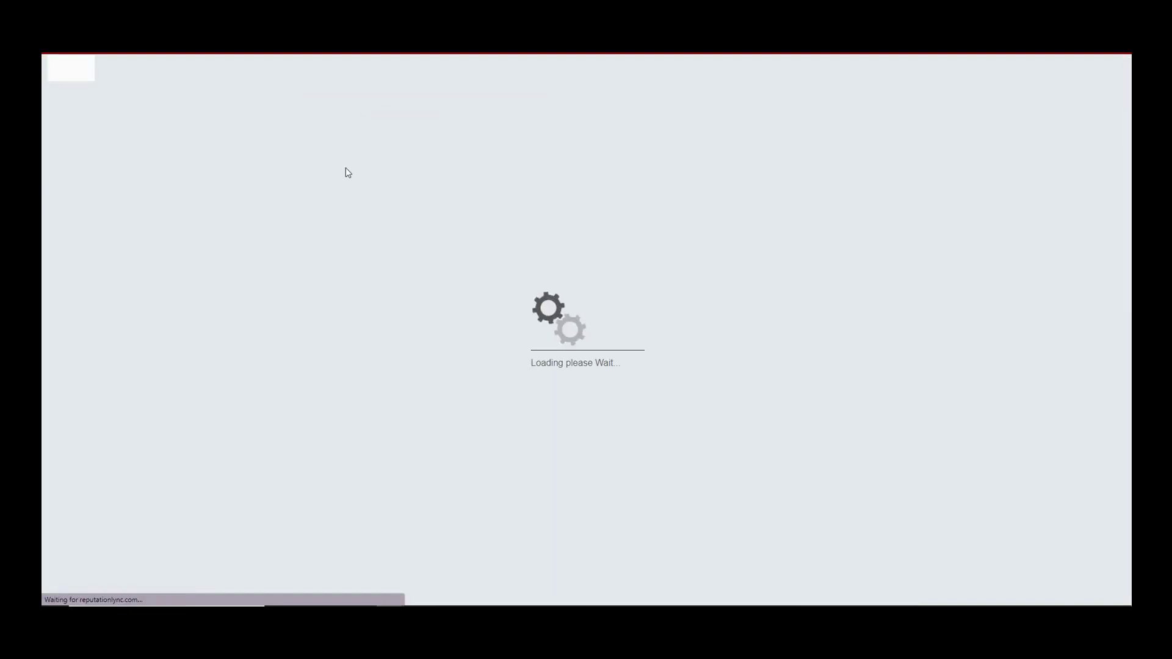
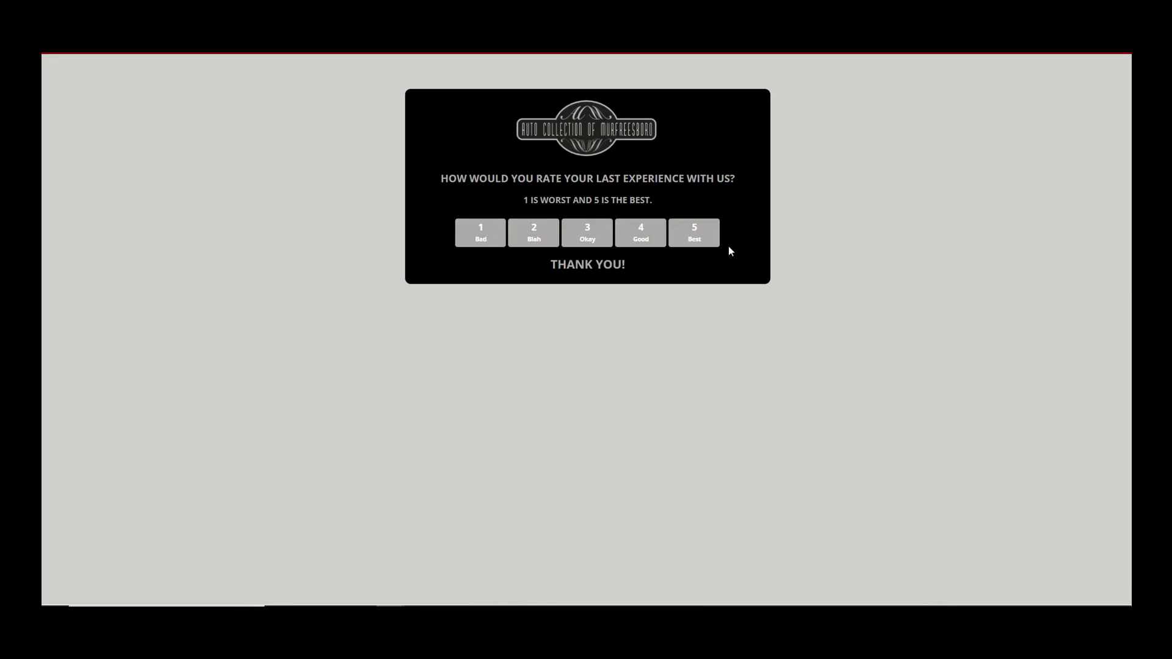
left_click(693, 237)
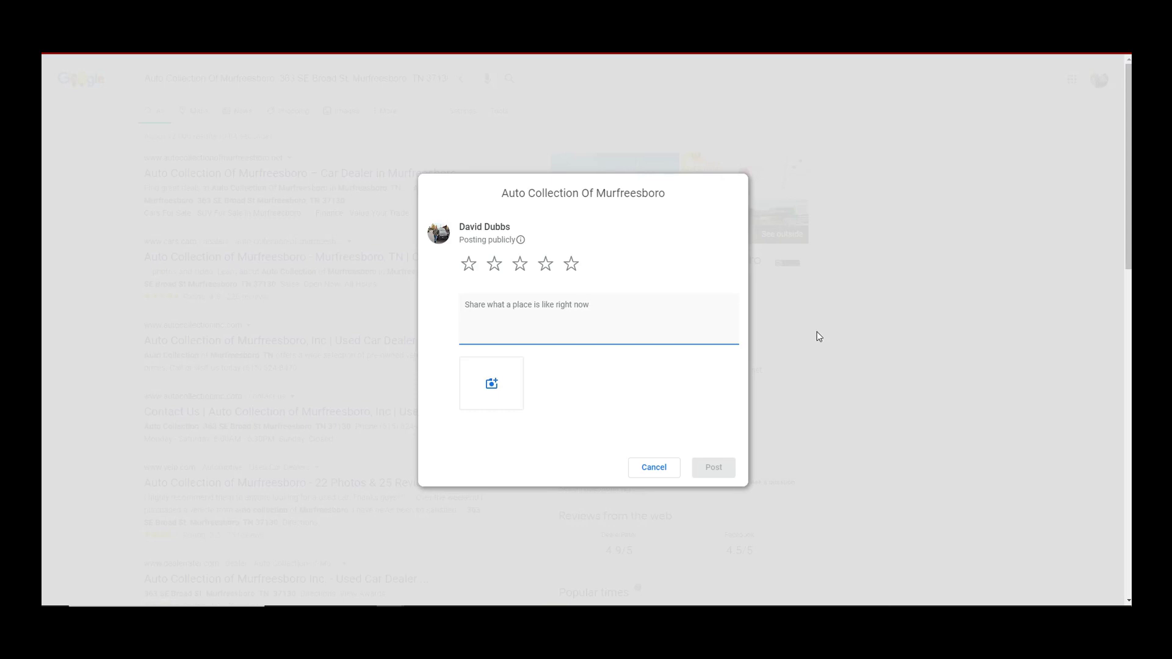
left_click(571, 264)
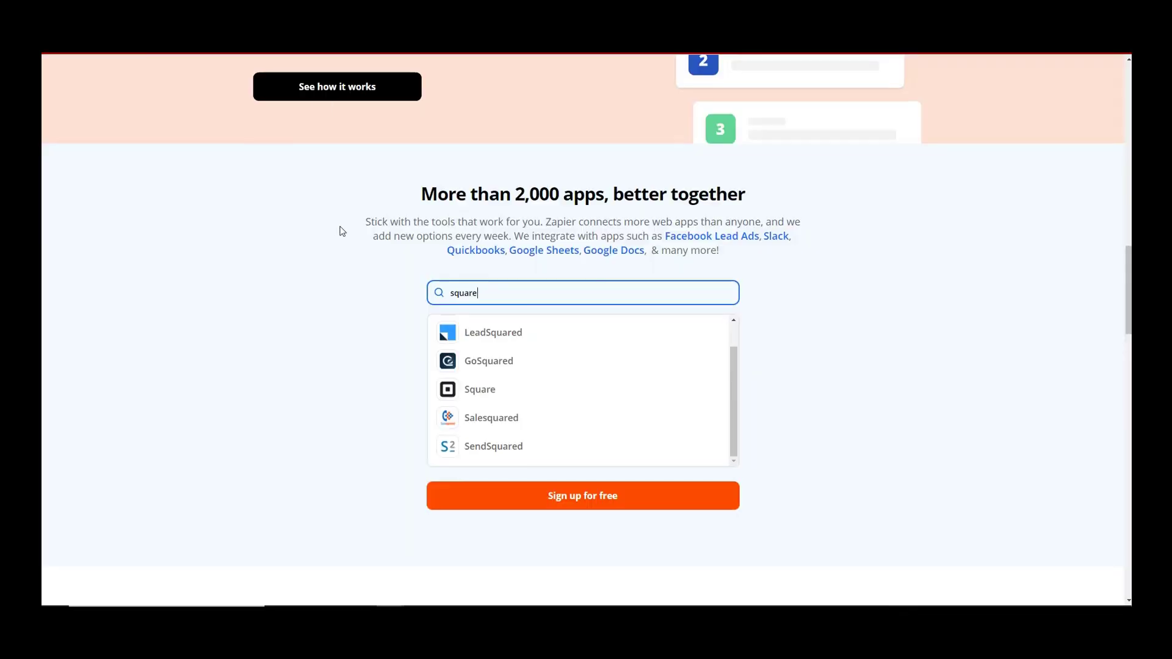
scroll(348, 238, "up", 6)
scroll(354, 239, "up", 10)
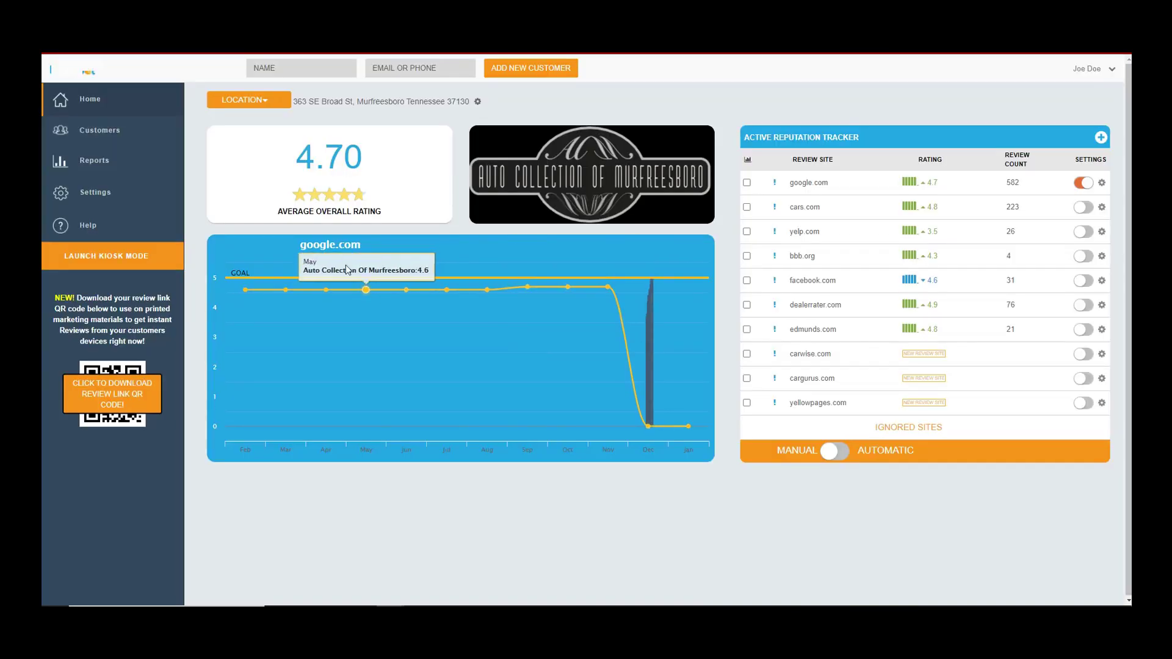
Open Wombot's general customization settings and set the rating request email delay to 7 hours
left_click(119, 197)
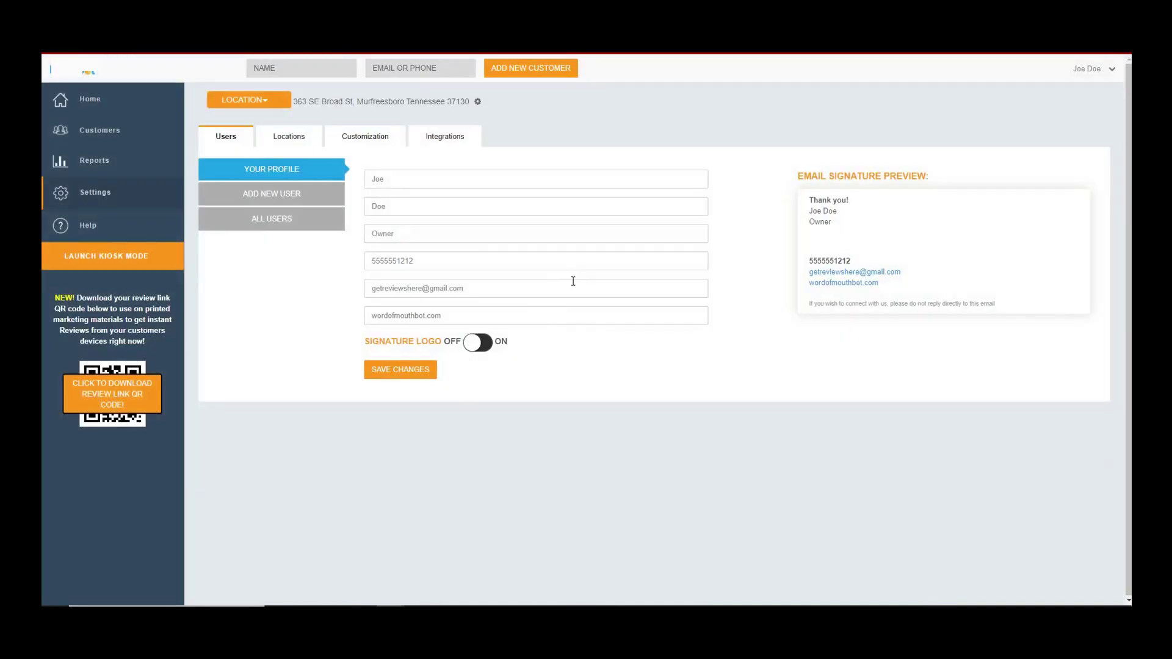
left_click(371, 145)
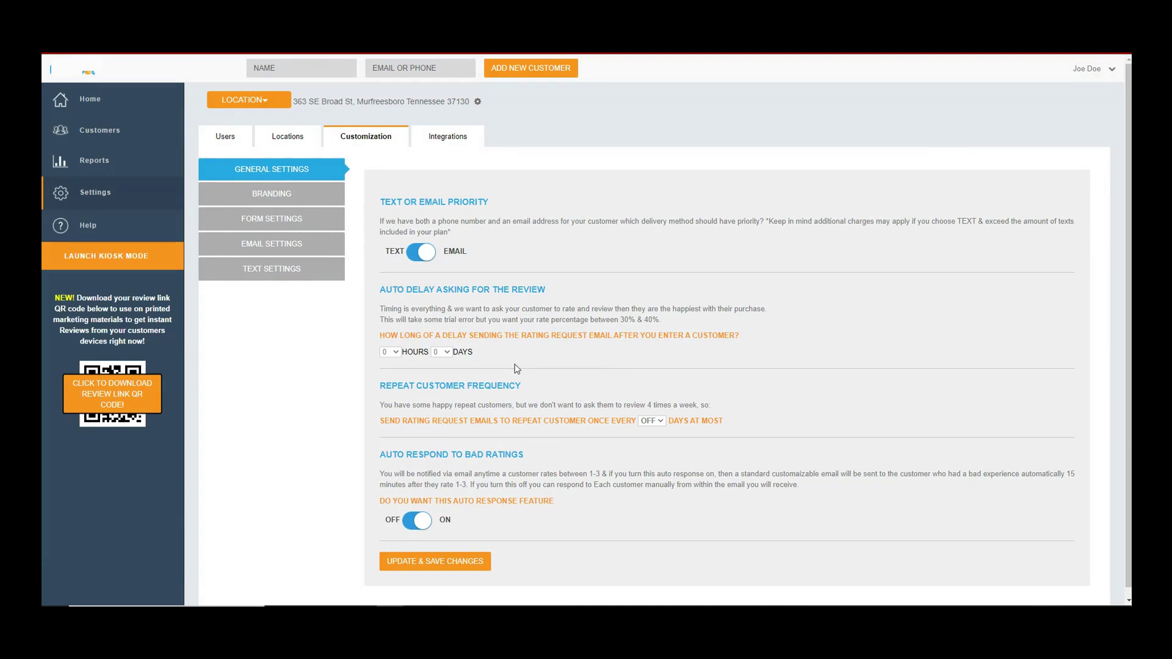
scroll(513, 361, "down", 1)
left_click_drag(383, 291, 550, 292)
left_click(550, 292)
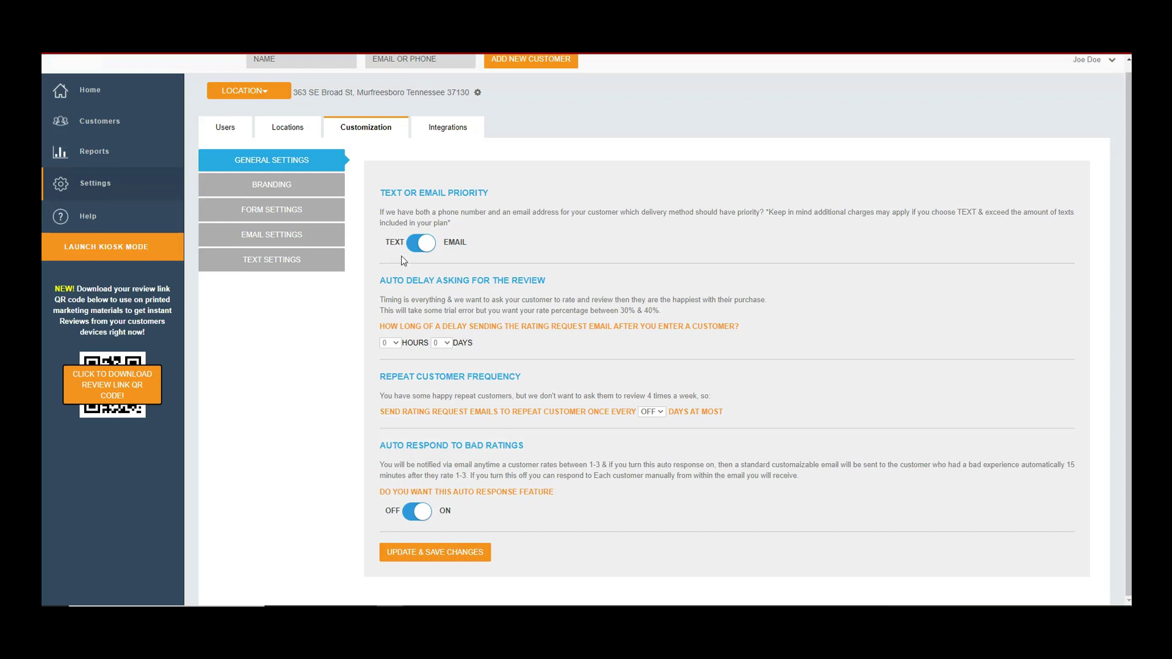
left_click(394, 345)
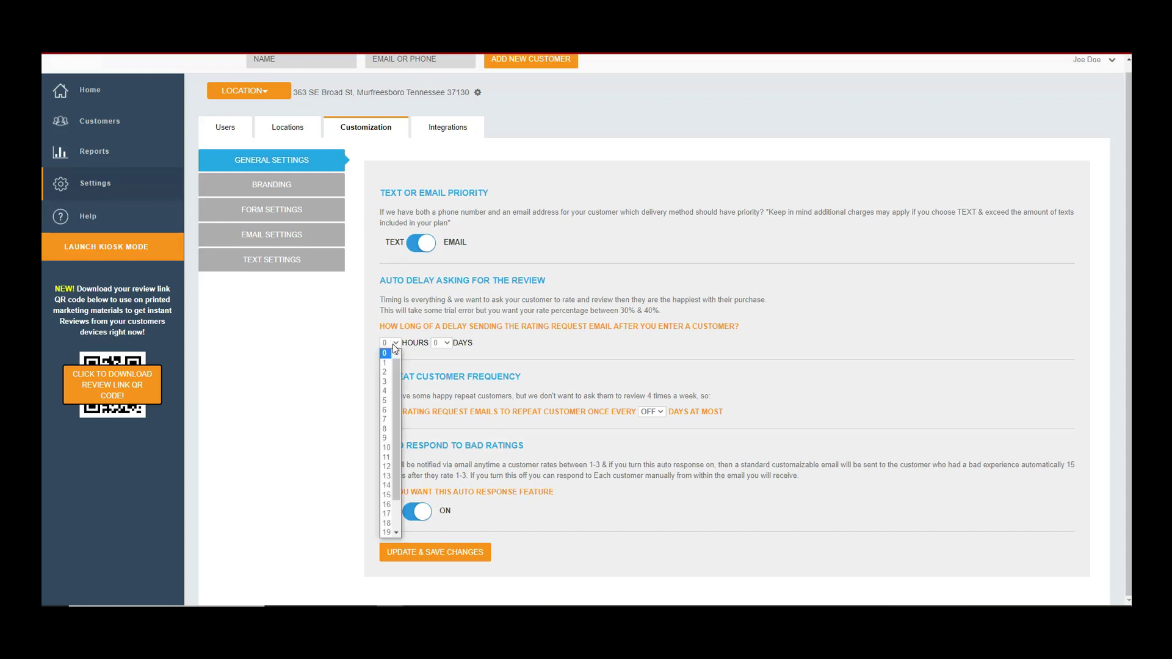
left_click(384, 420)
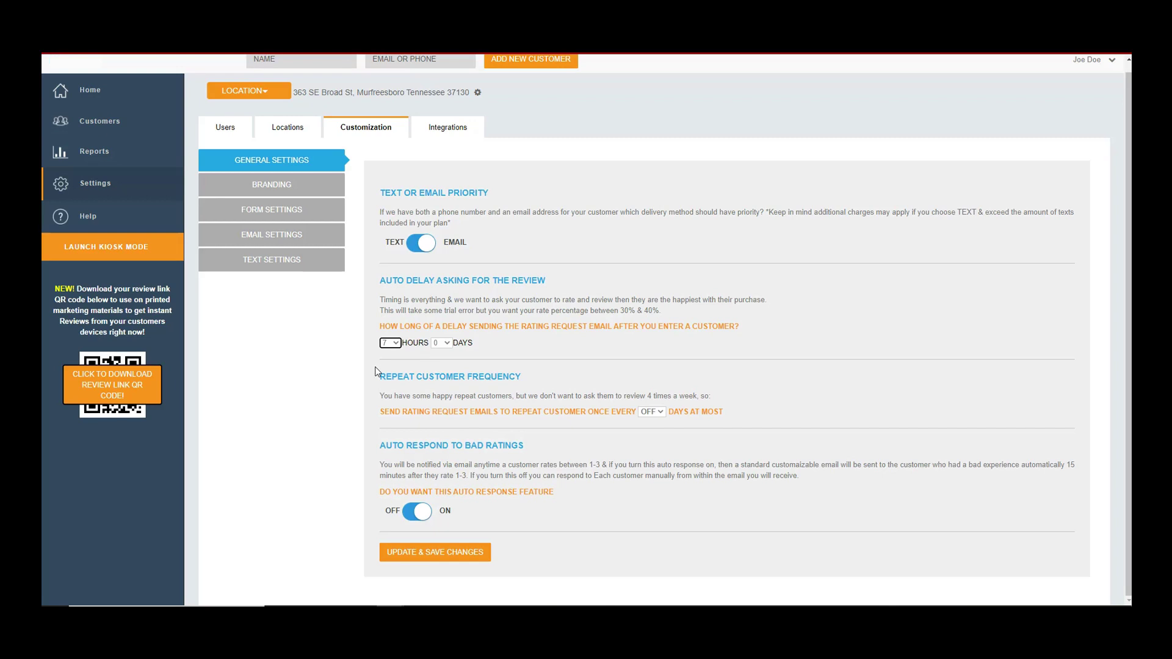
Change the rating request email delay to 4 days and 0 hours
left_click(447, 343)
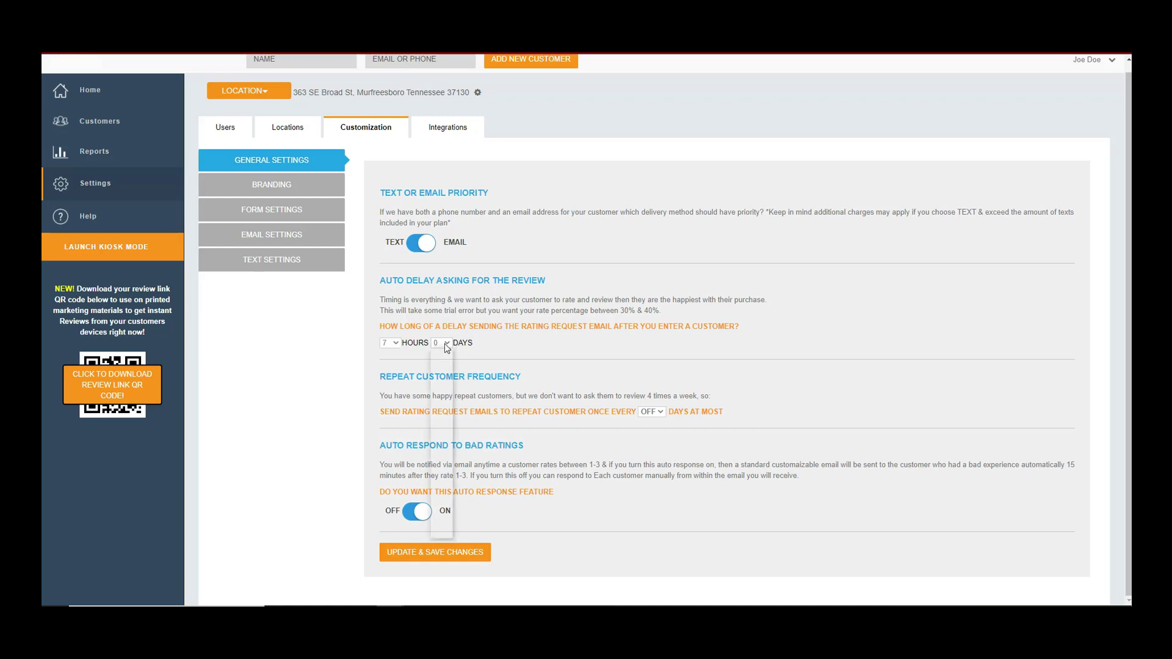
left_click(436, 391)
left_click(396, 344)
left_click(385, 353)
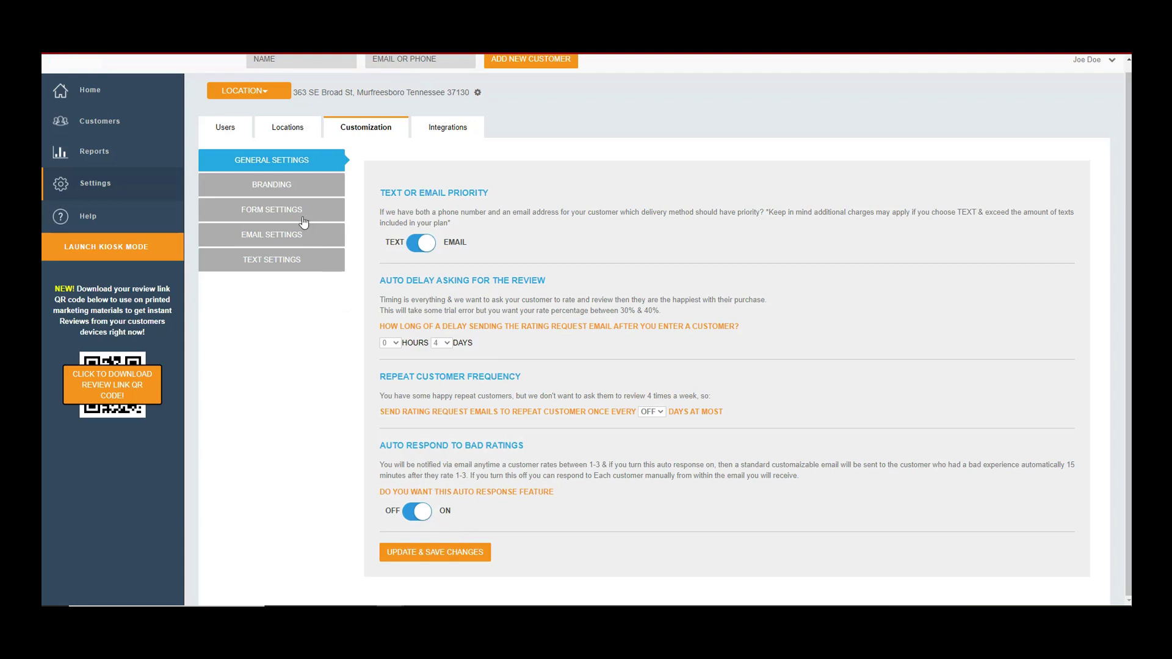
Review the branding settings for the logo, title, background color, button color and font color
left_click(295, 191)
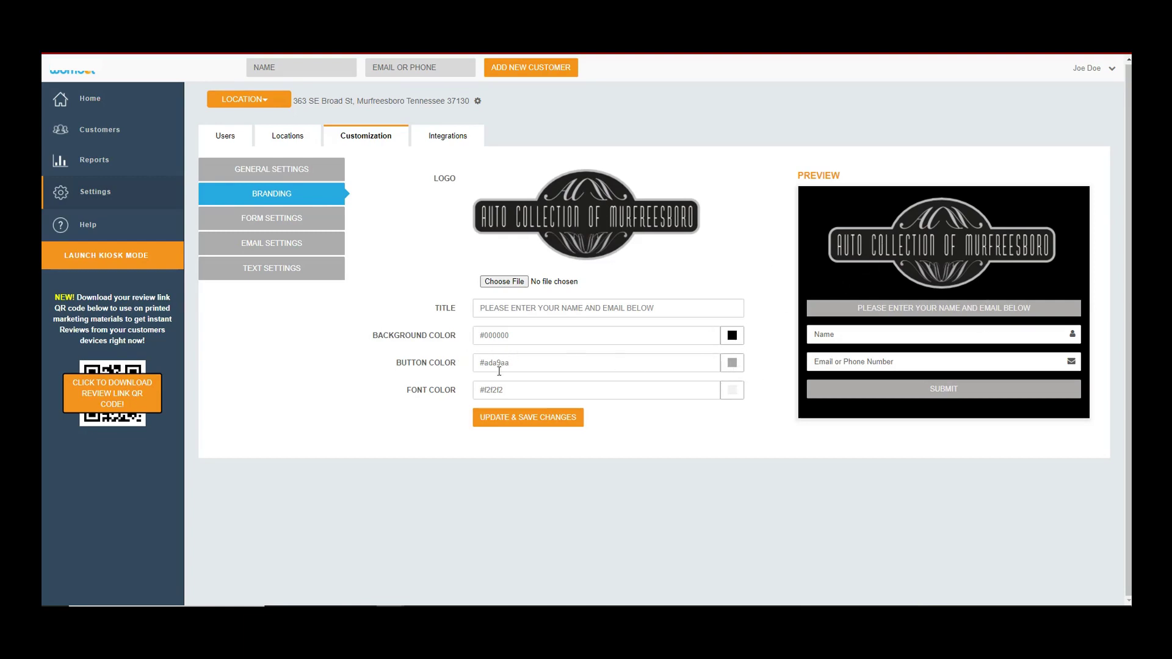
left_click_drag(500, 390, 488, 389)
left_click(513, 389)
Review the email templates for the rating request, good review response and bad review response
left_click(334, 246)
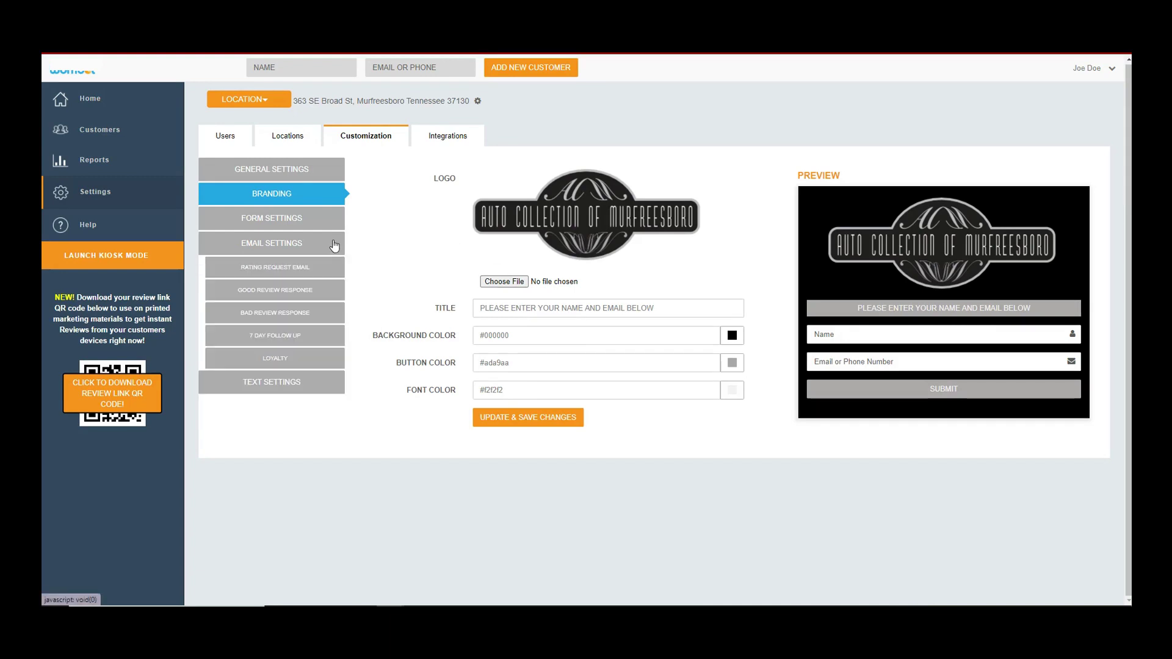
left_click(297, 270)
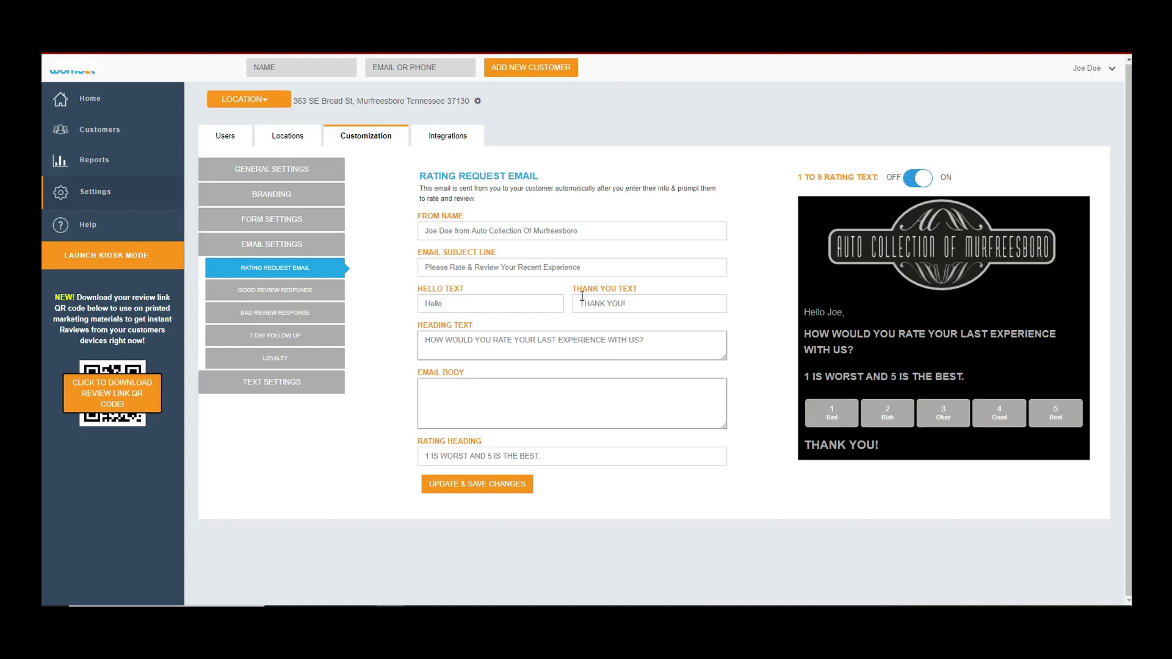
left_click(300, 292)
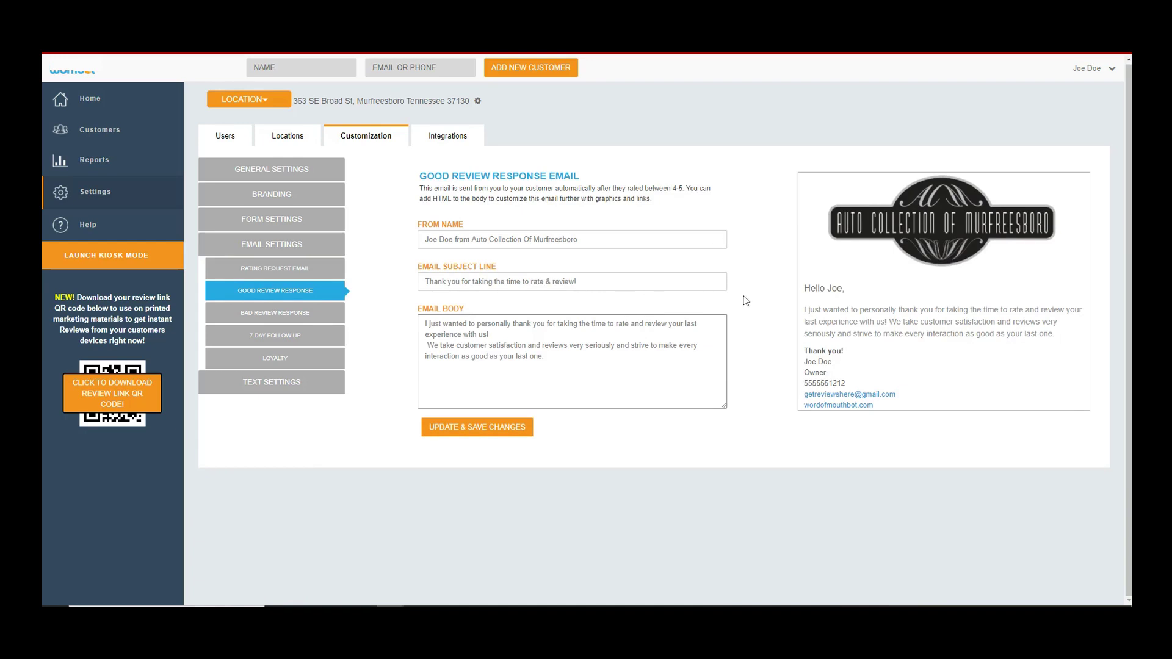
left_click(303, 315)
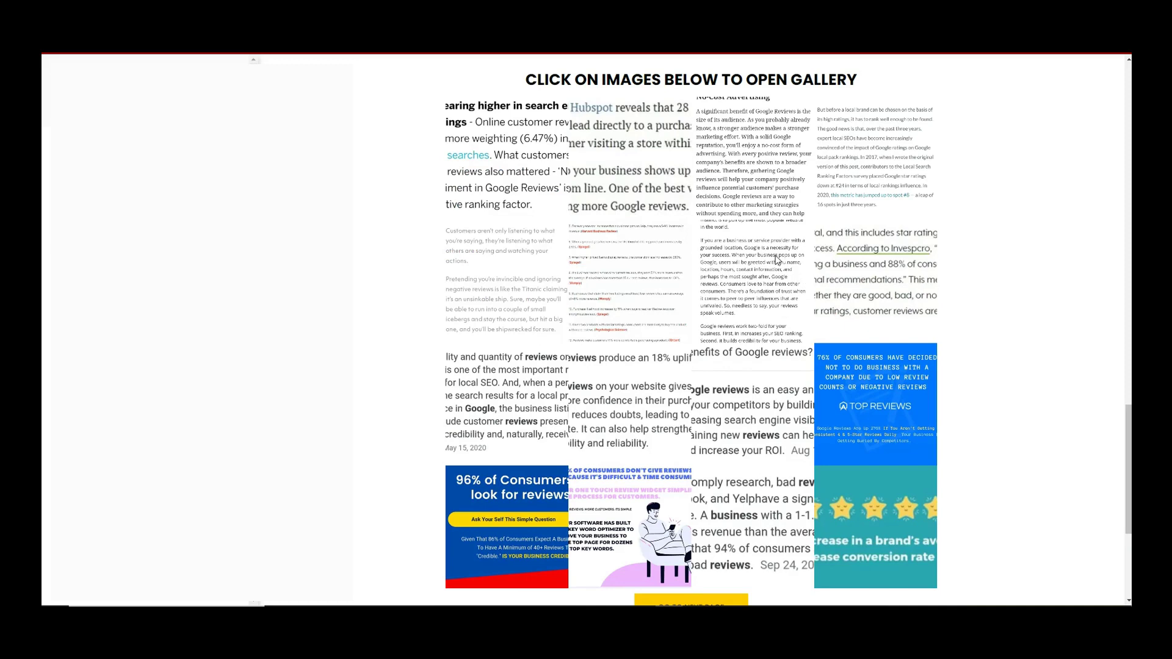
Switch to the web page with the review statistics gallery and view its first two images on local search and Google reviews
left_click(518, 176)
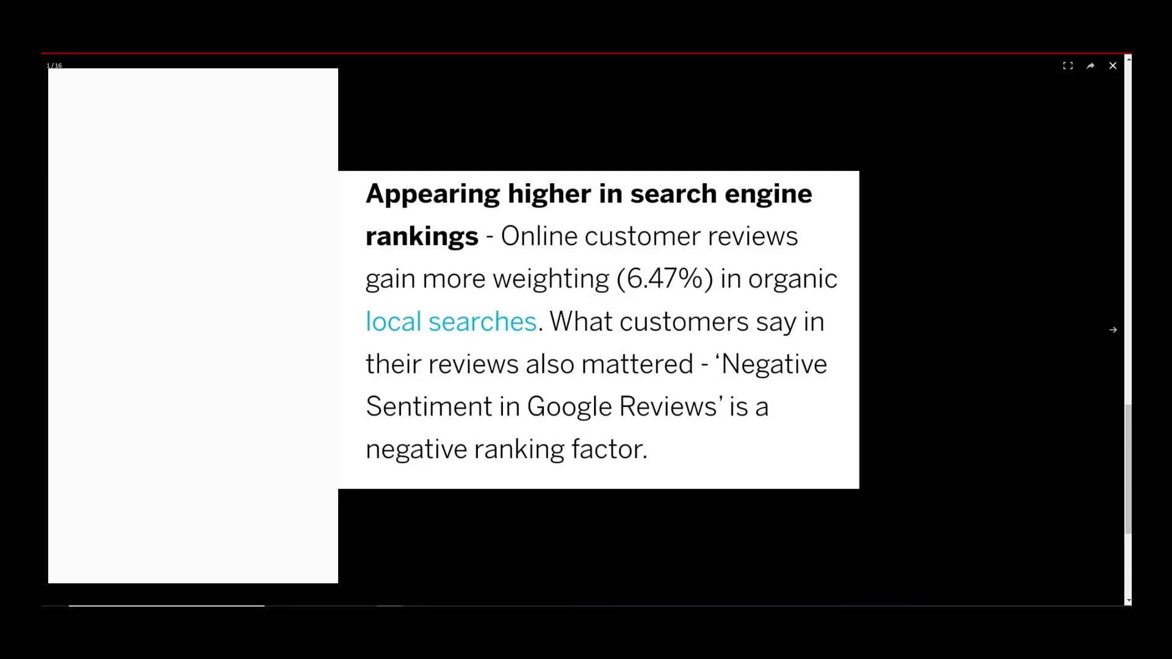
left_click(56, 40)
left_click(612, 176)
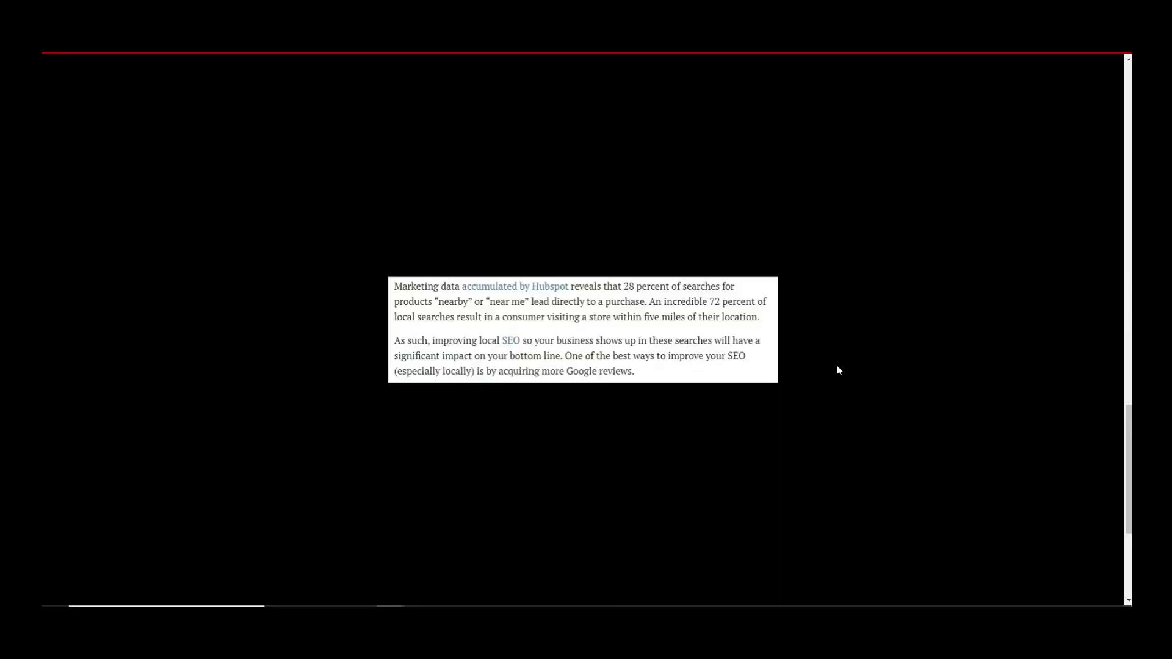